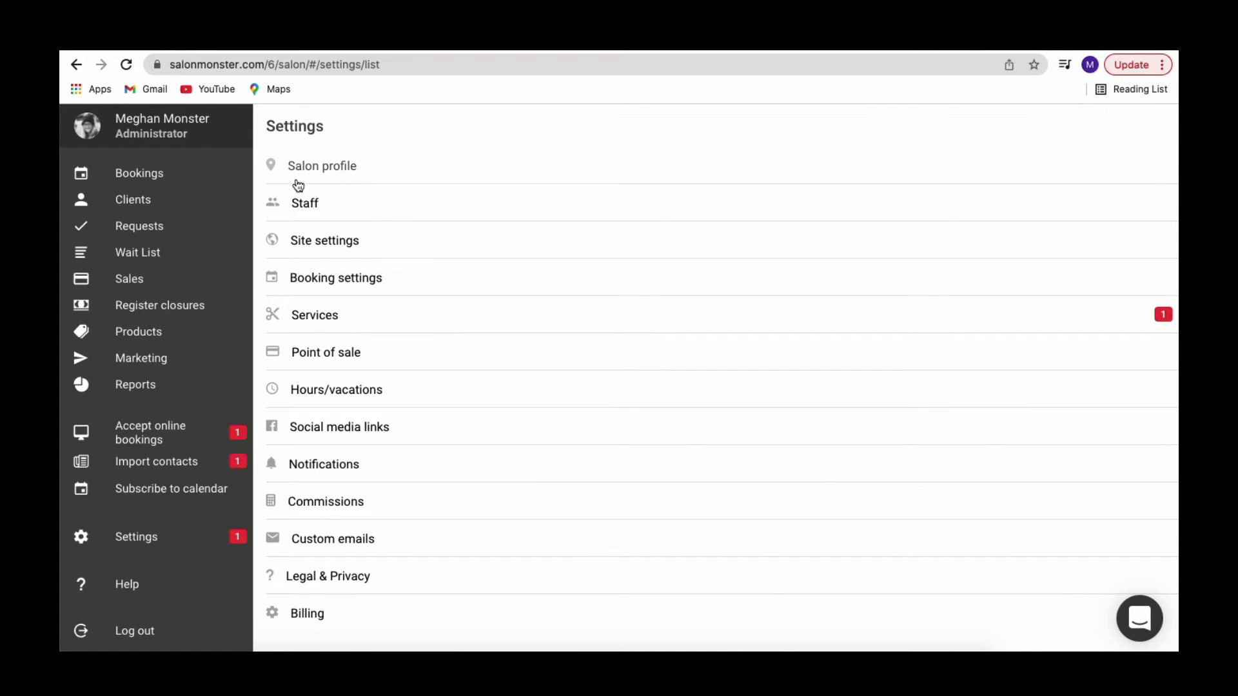
# - From the Staff list, start adding a staff member and place the cursor in First Name
pyautogui.click(313, 213)
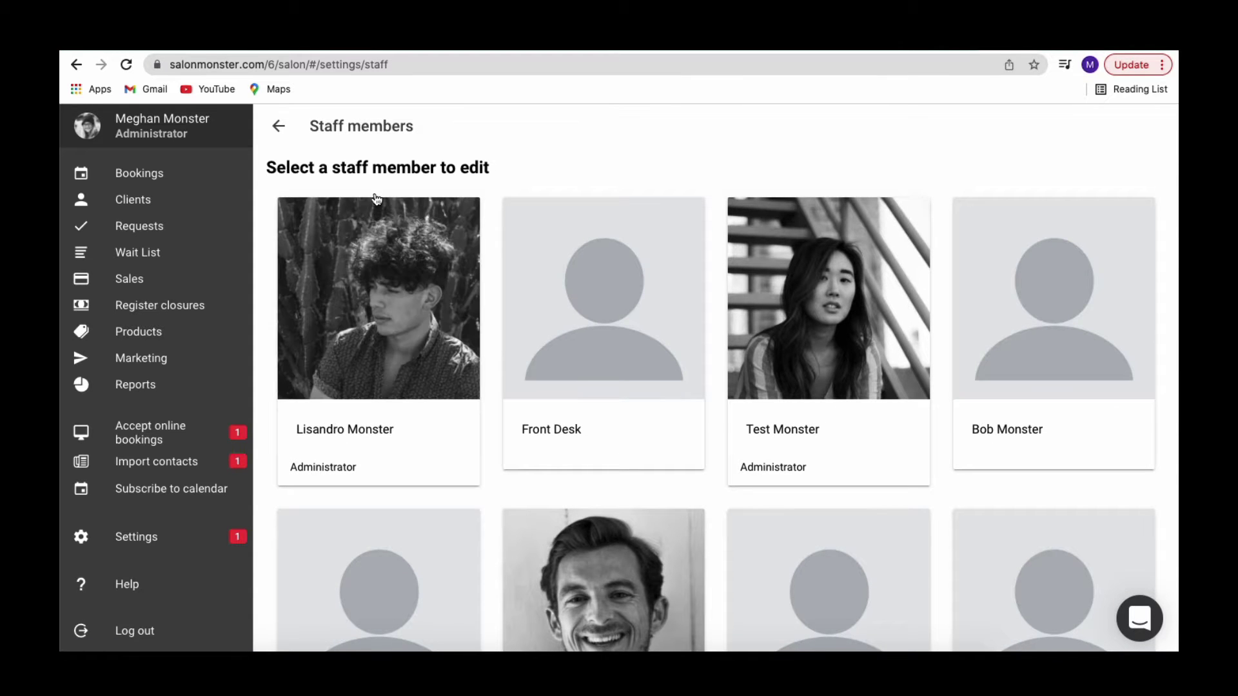
pyautogui.scroll(-1, 390, 193)
pyautogui.scroll(-10, 390, 193)
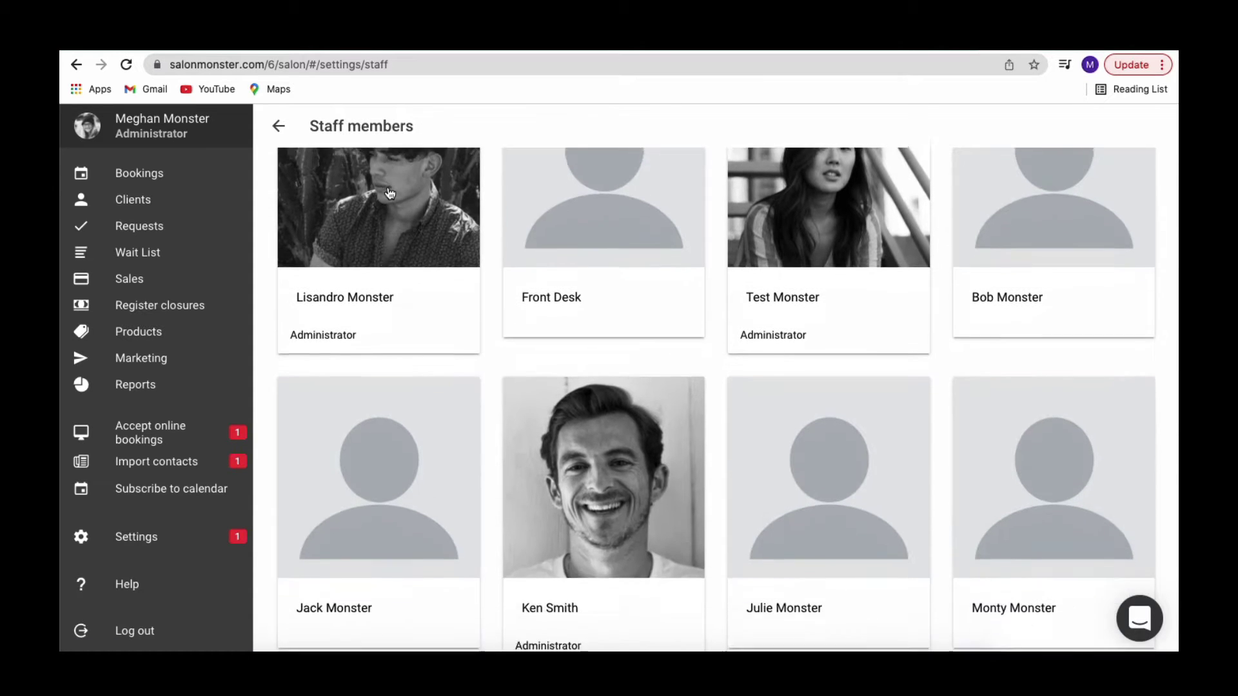
pyautogui.scroll(-5, 389, 194)
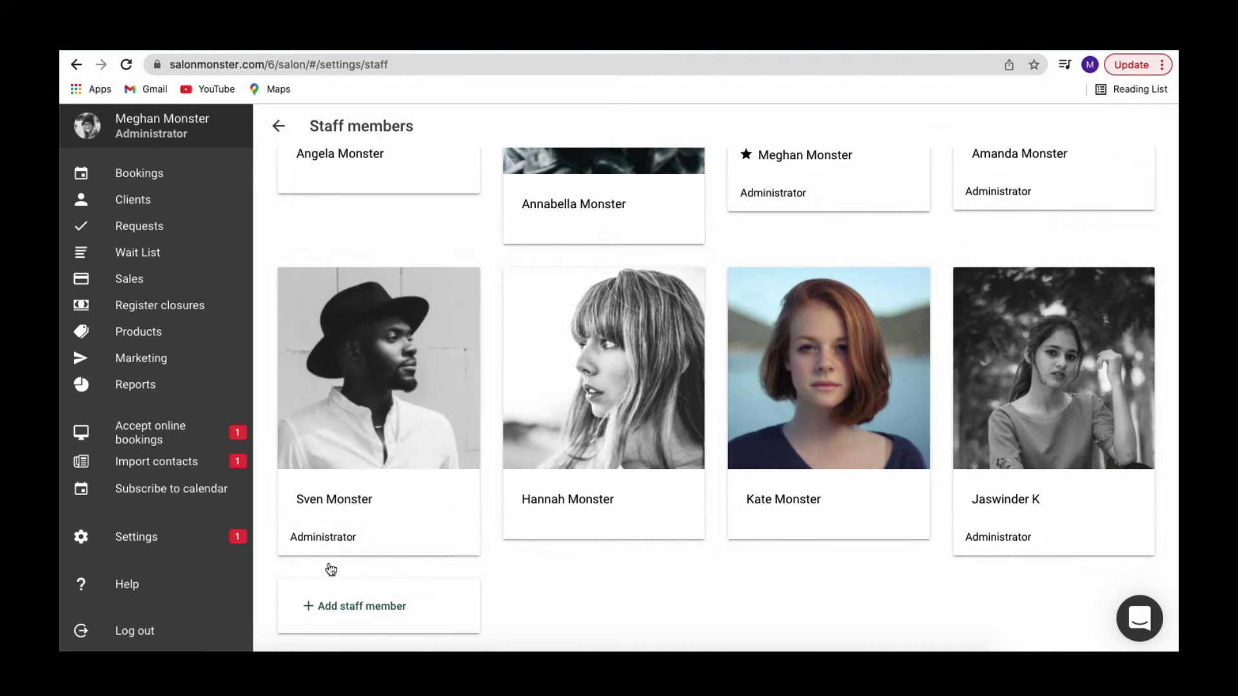
pyautogui.click(354, 616)
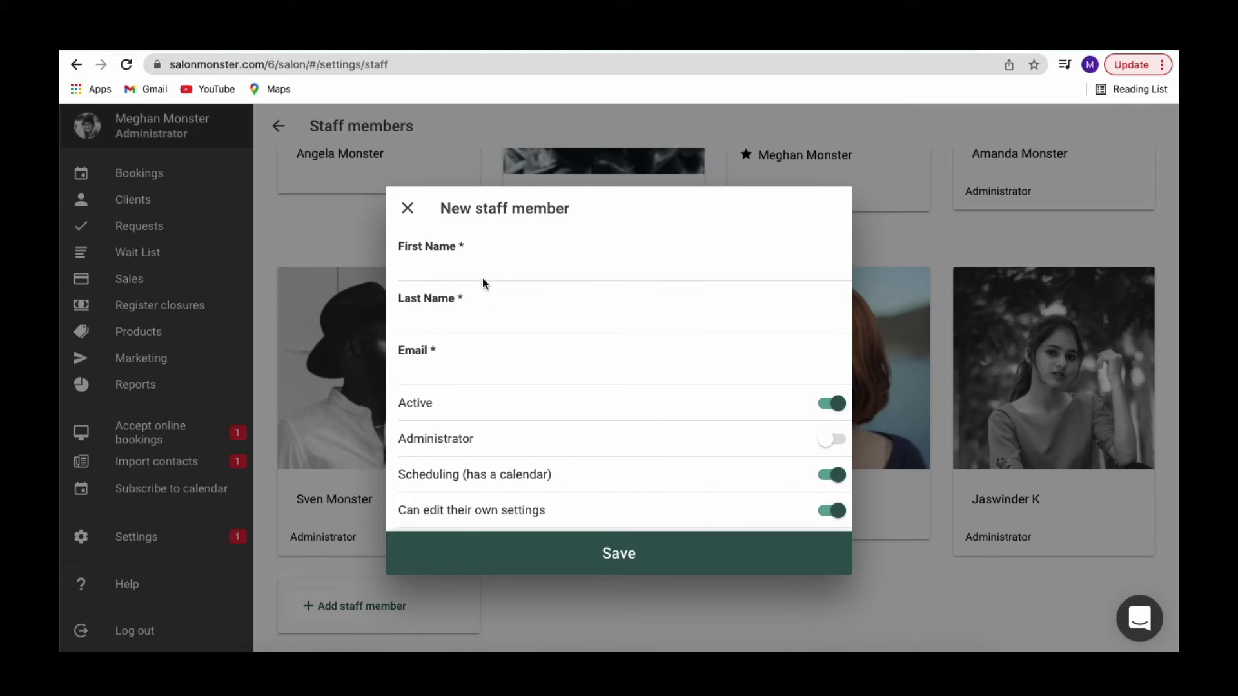
pyautogui.click(481, 272)
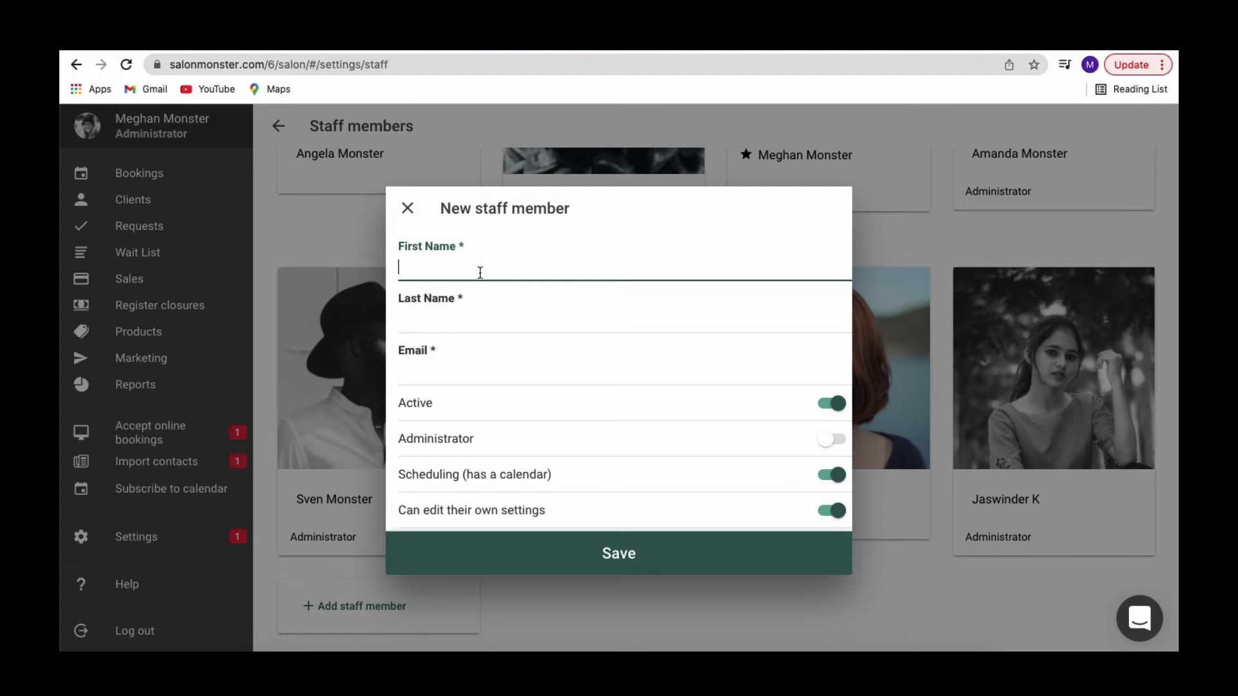
# - Enter the new staff member's first name, last name and work e-mail address
pyautogui.press('Tab')
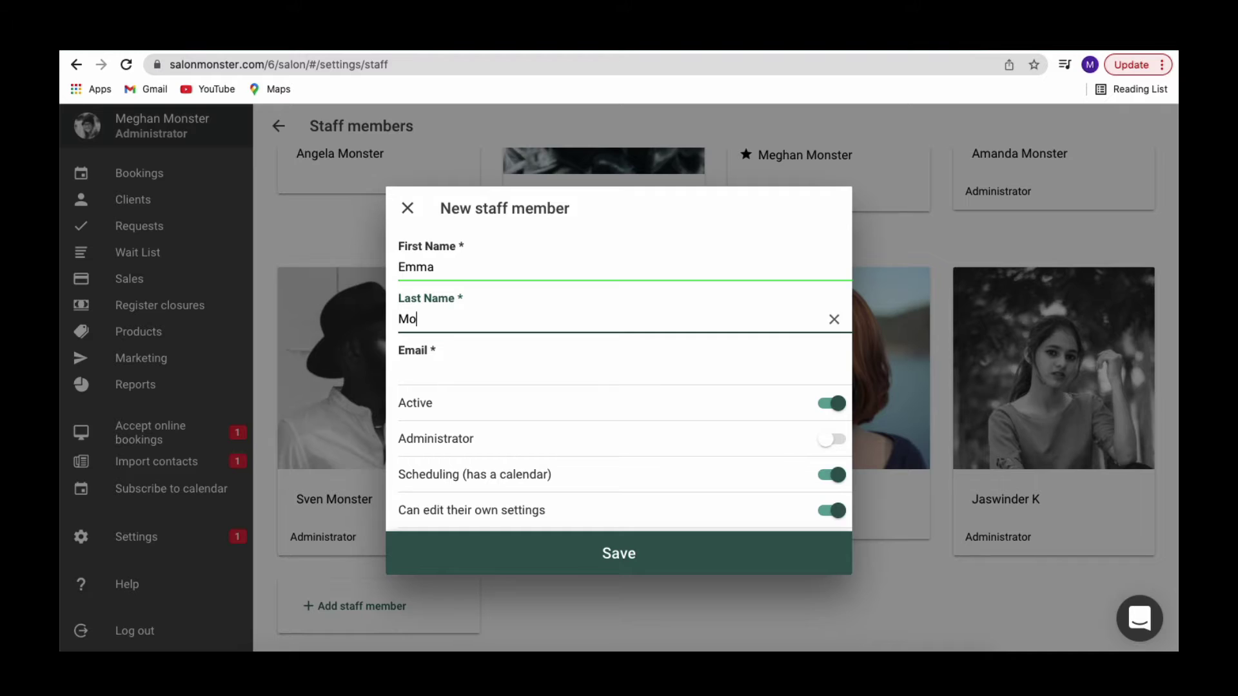
pyautogui.press('Tab')
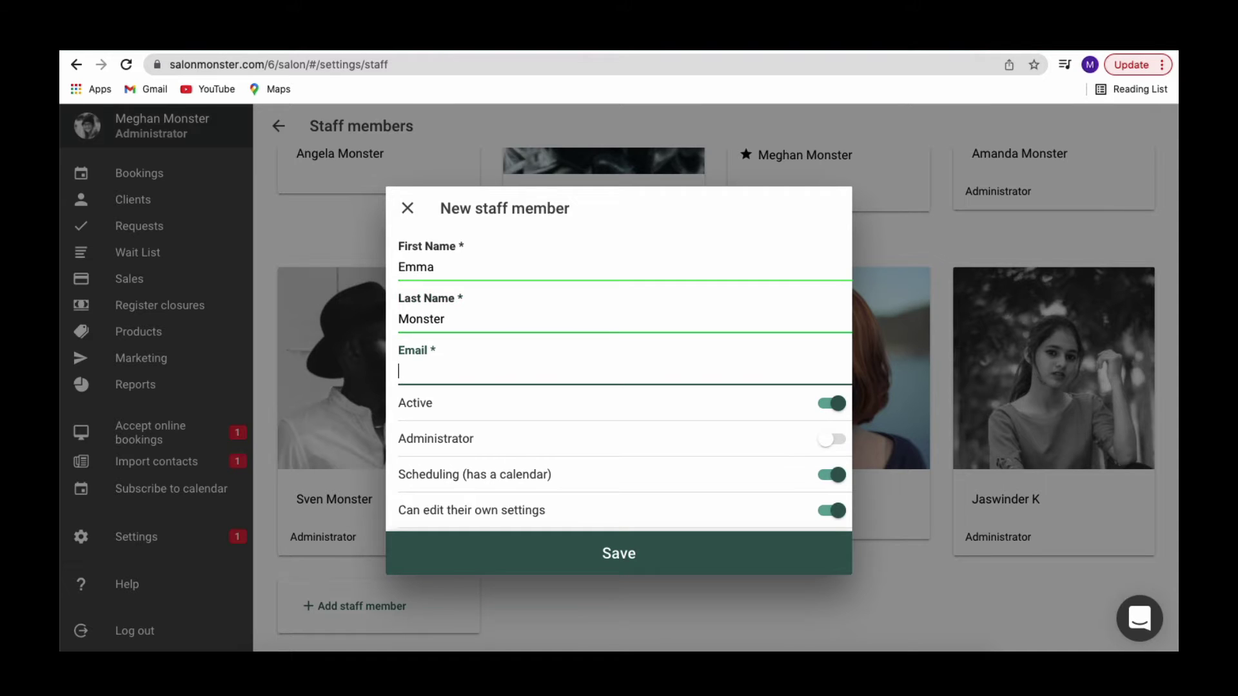
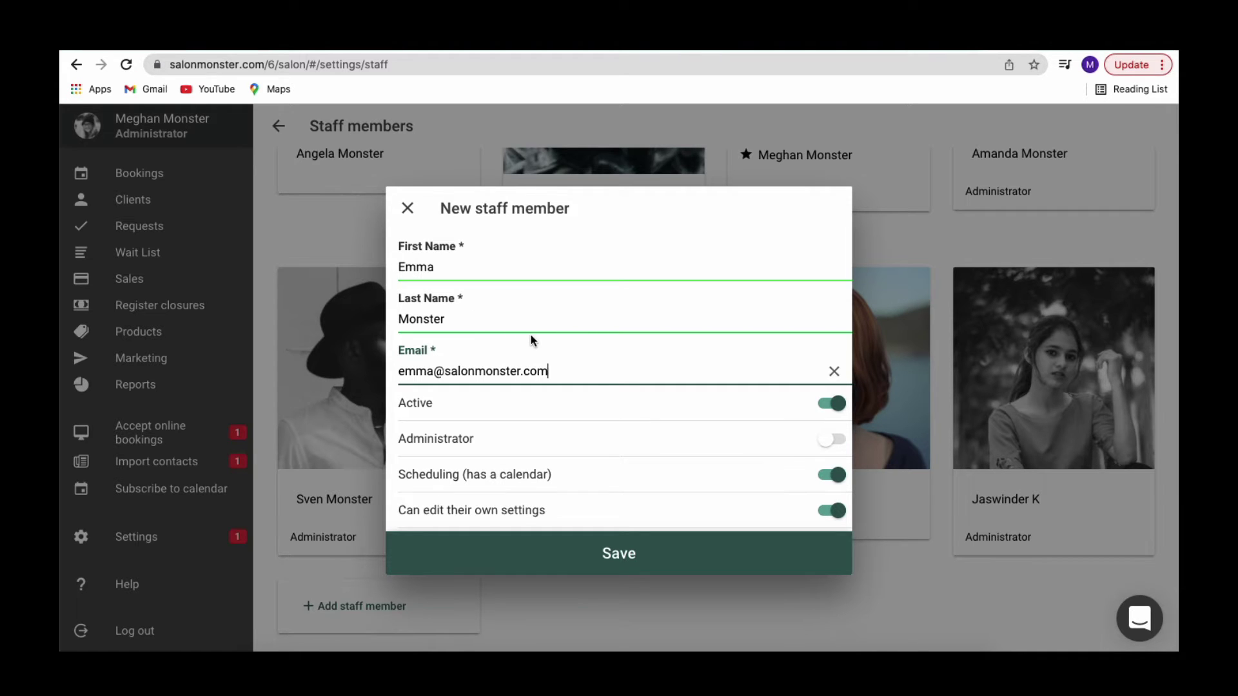
pyautogui.scroll(-3, 597, 377)
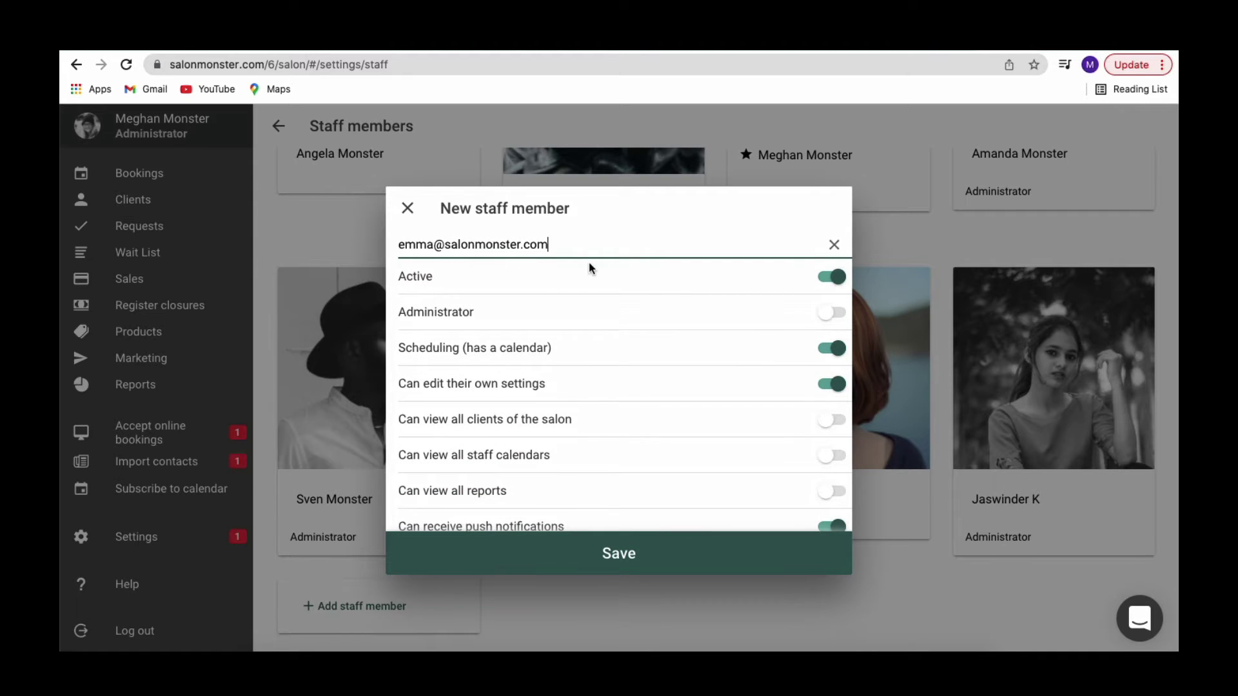
pyautogui.click(835, 278)
pyautogui.click(836, 279)
pyautogui.click(833, 314)
pyautogui.click(833, 314)
pyautogui.click(833, 314)
pyautogui.click(835, 316)
pyautogui.click(834, 316)
pyautogui.click(834, 314)
pyautogui.click(837, 358)
pyautogui.click(838, 357)
pyautogui.click(832, 385)
pyautogui.click(832, 386)
pyautogui.click(832, 421)
pyautogui.click(832, 422)
pyautogui.click(832, 457)
pyautogui.click(833, 457)
pyautogui.scroll(-2, 790, 454)
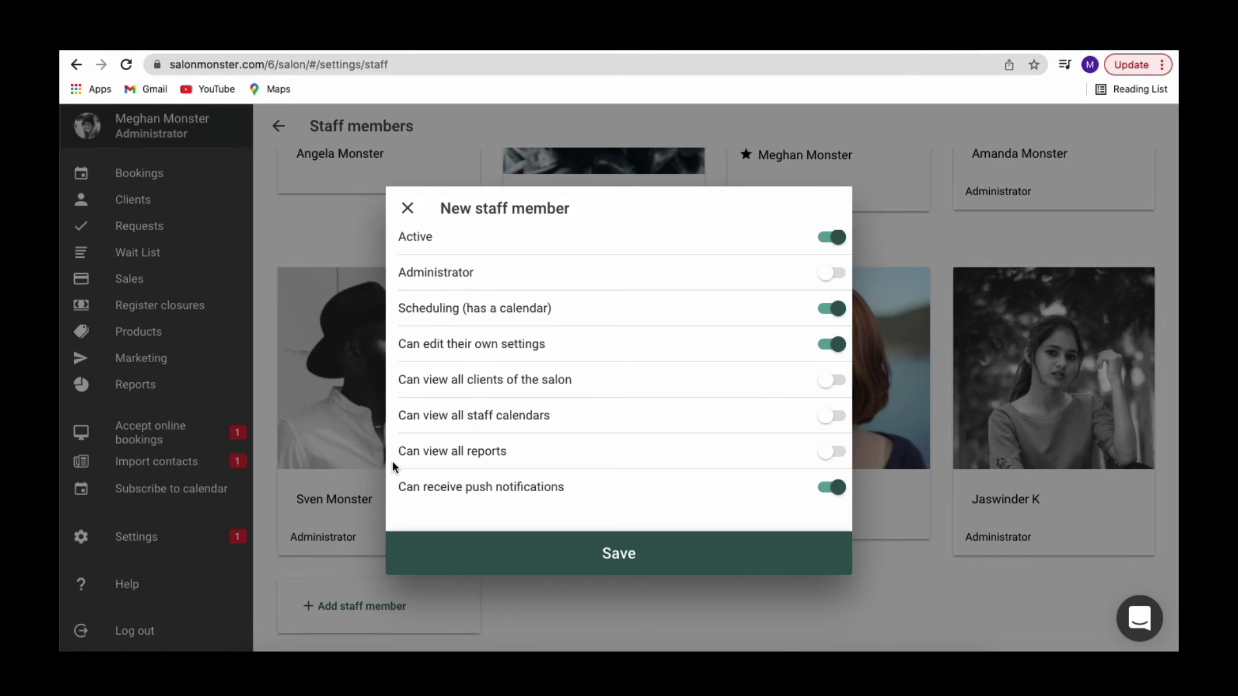
pyautogui.click(838, 454)
pyautogui.click(837, 453)
pyautogui.click(844, 490)
pyautogui.click(844, 490)
pyautogui.scroll(3, 769, 489)
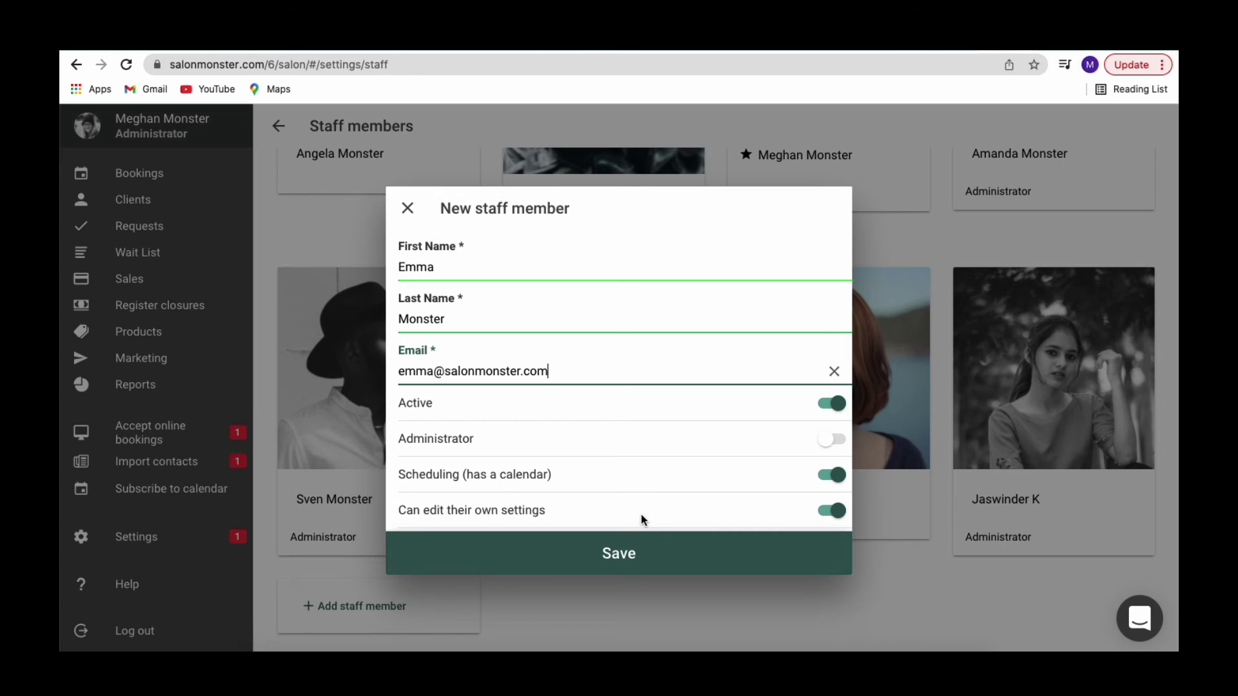
# - Save the new staff member and open their profile from the staff cards
pyautogui.click(617, 568)
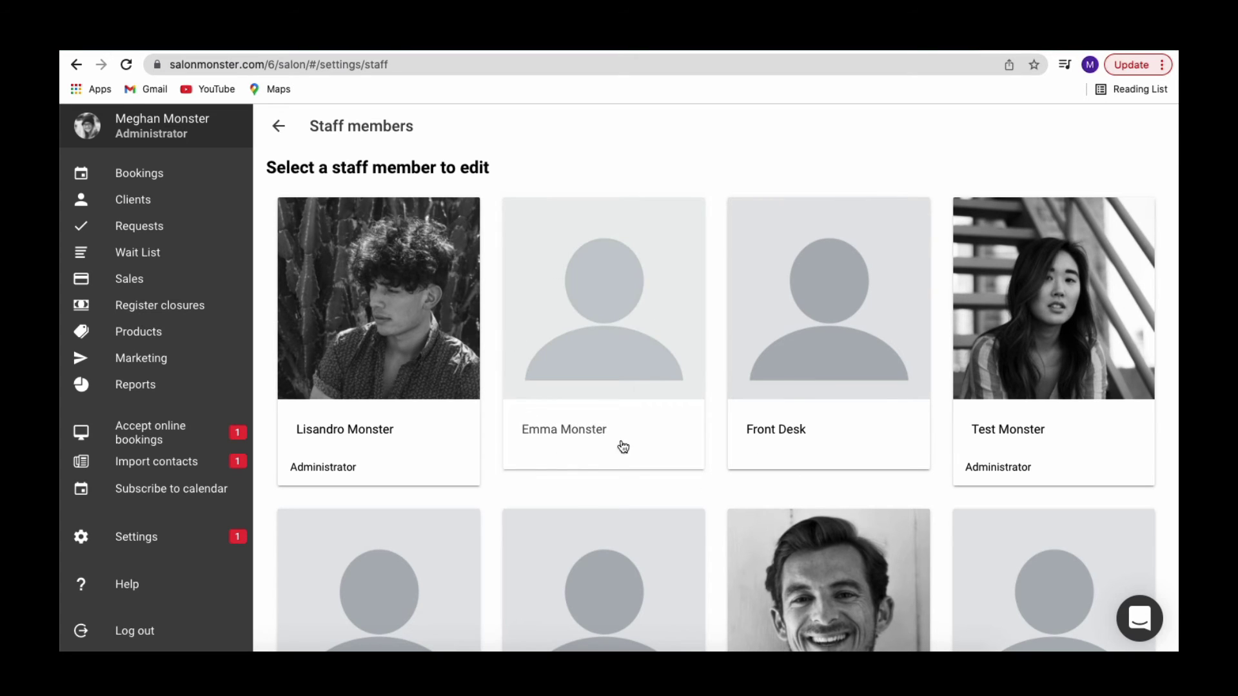
pyautogui.click(623, 333)
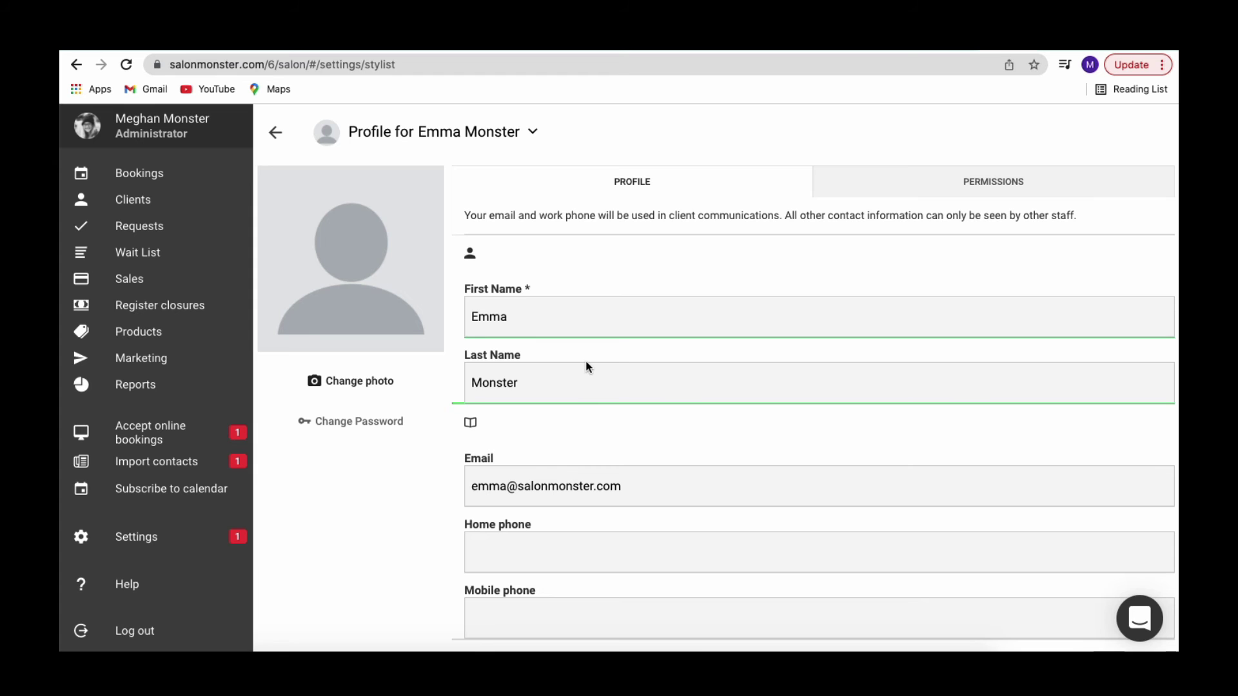
# - Replace the blank profile photo with the headshot JPEG from the Desktop
pyautogui.scroll(-4, 585, 366)
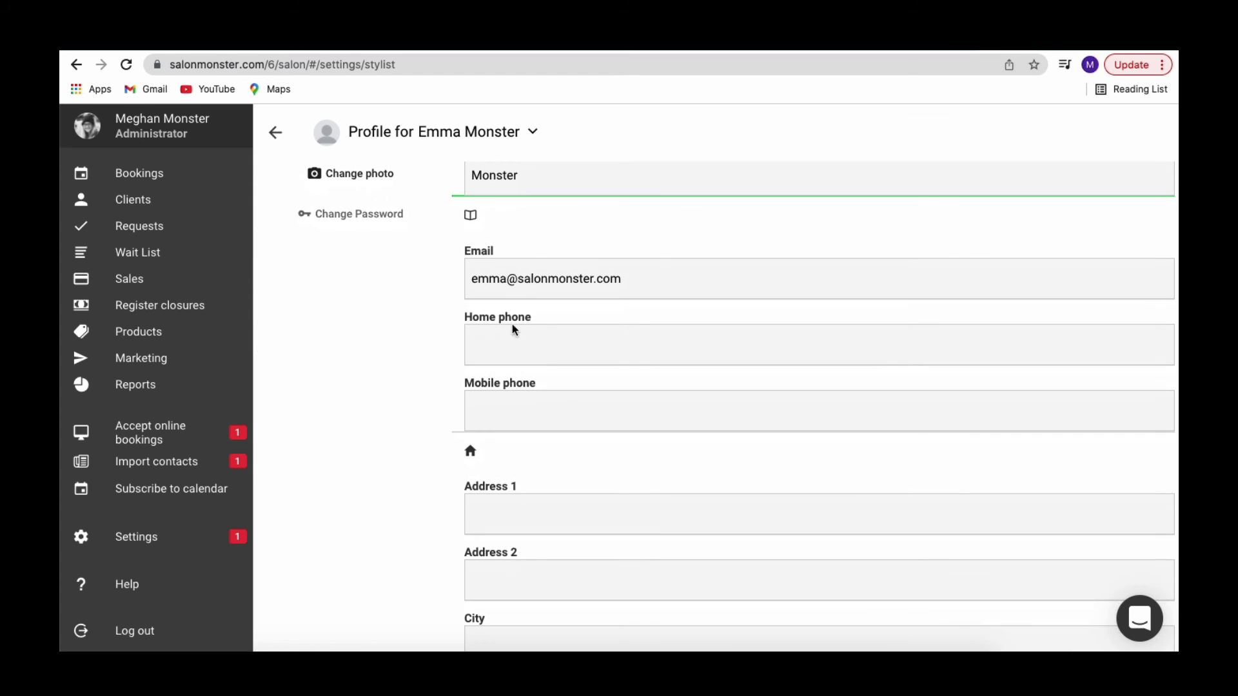
pyautogui.scroll(-5, 516, 426)
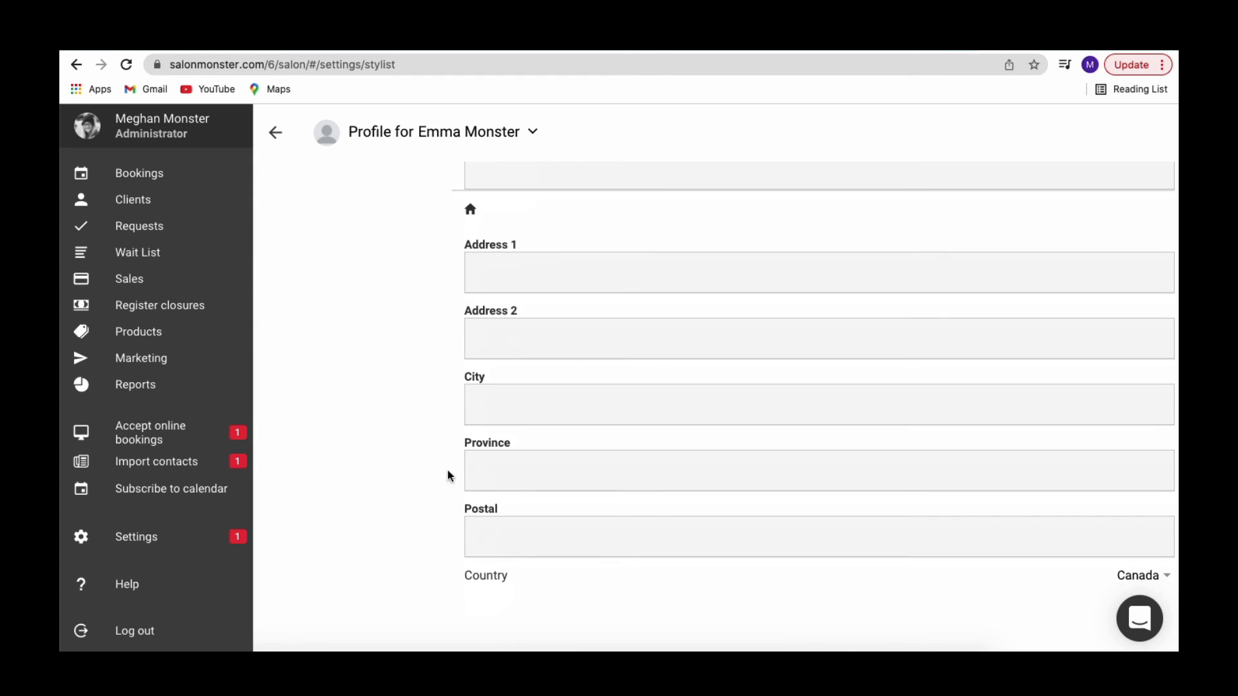
pyautogui.scroll(9, 535, 476)
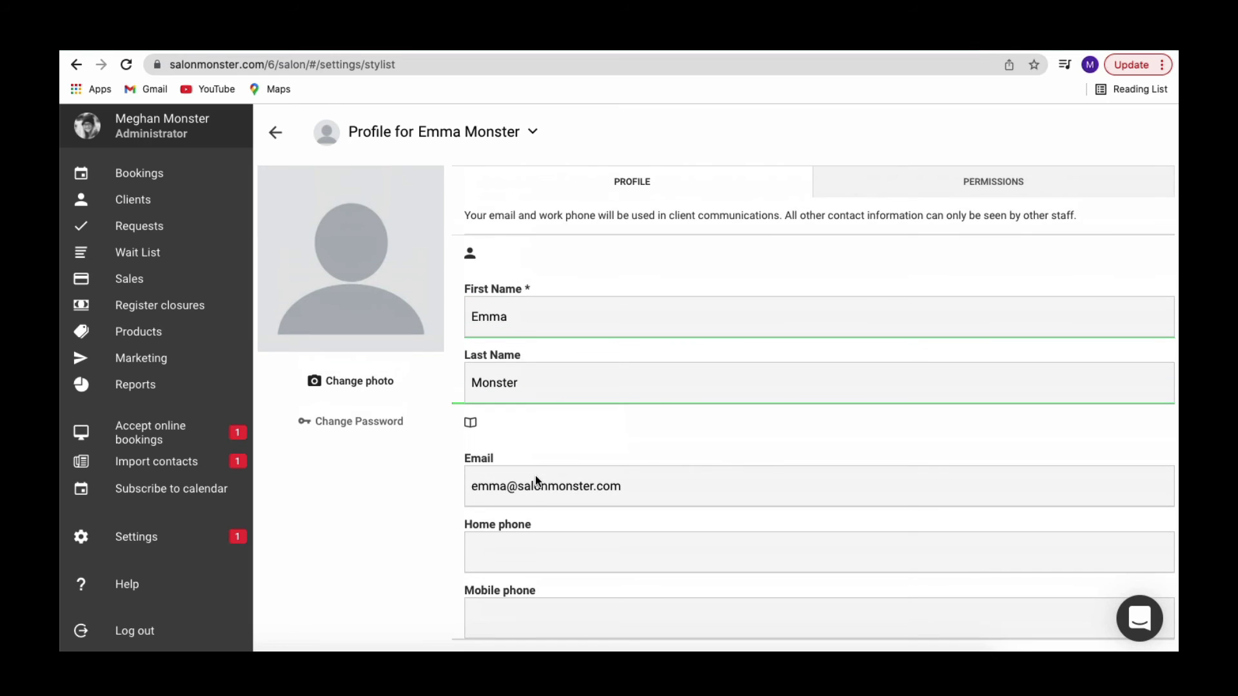
pyautogui.click(376, 385)
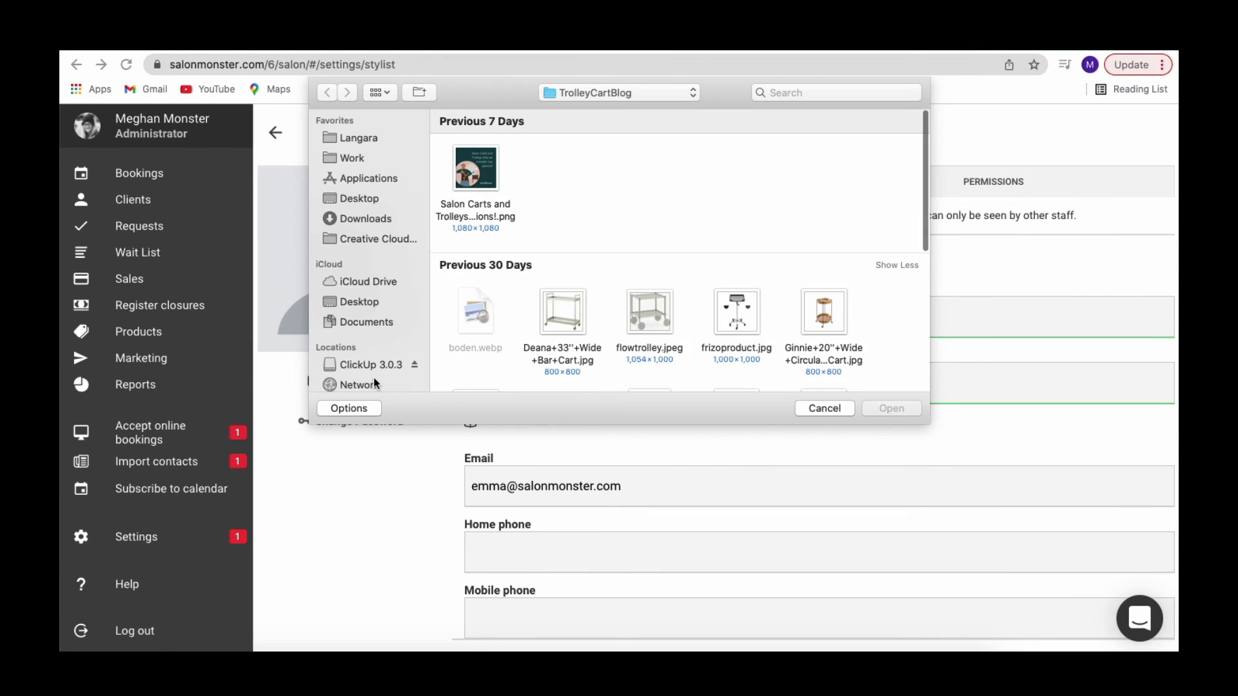
pyautogui.click(357, 197)
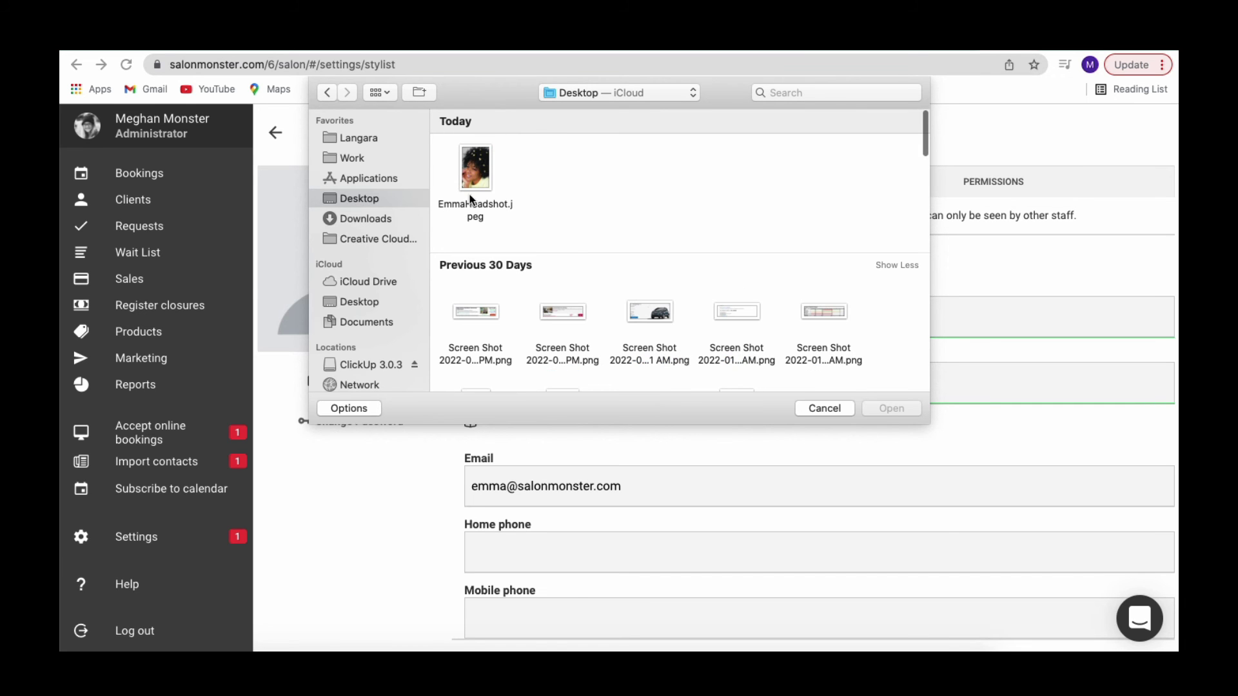
pyautogui.doubleClick(472, 169)
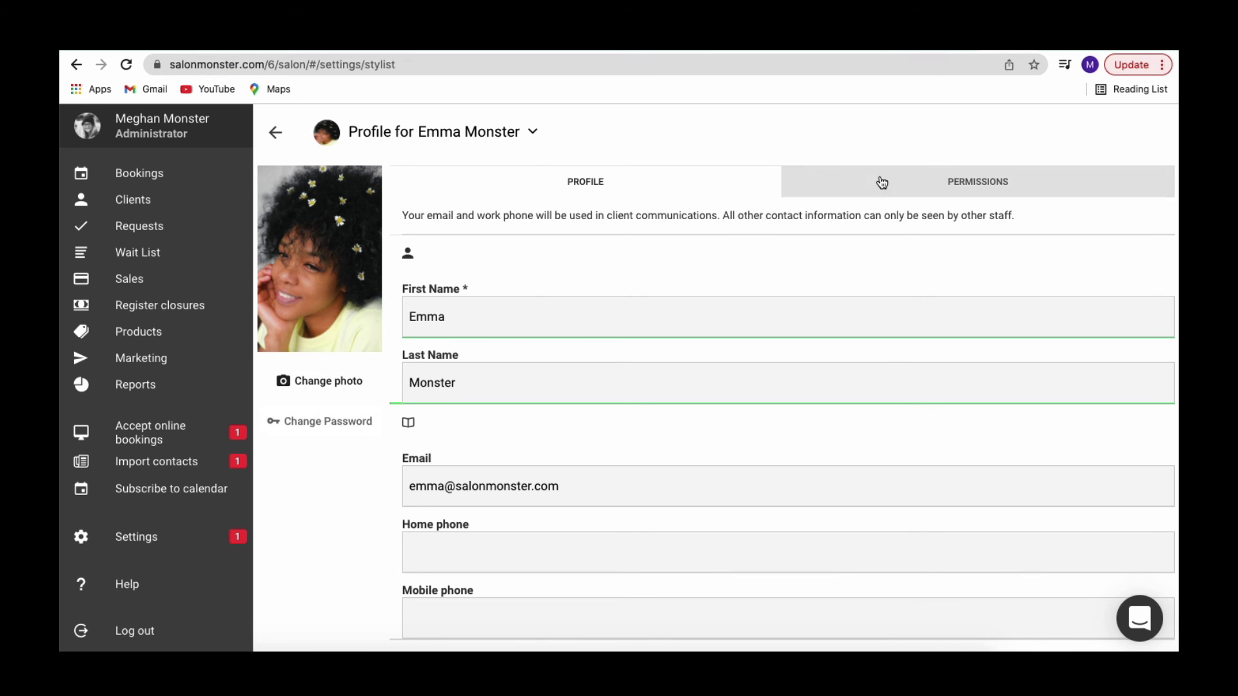
# - Review the staff member's permissions, then save the updated profile
pyautogui.click(957, 201)
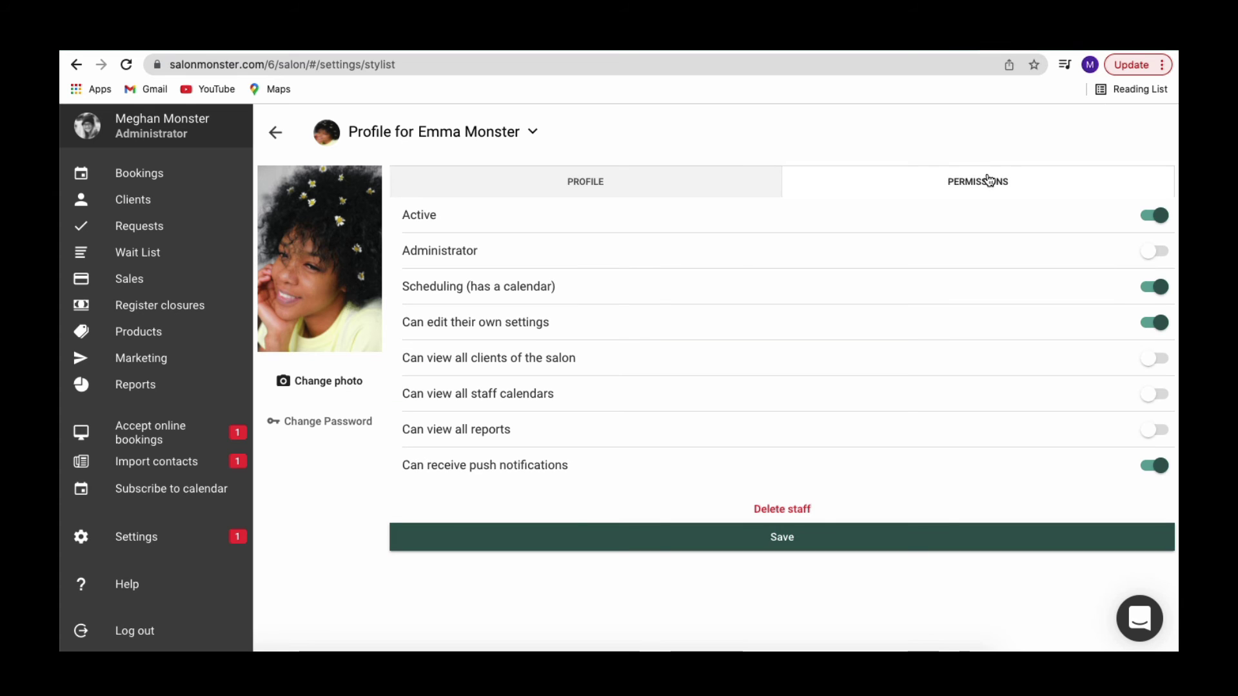
pyautogui.click(766, 181)
pyautogui.scroll(-10, 727, 415)
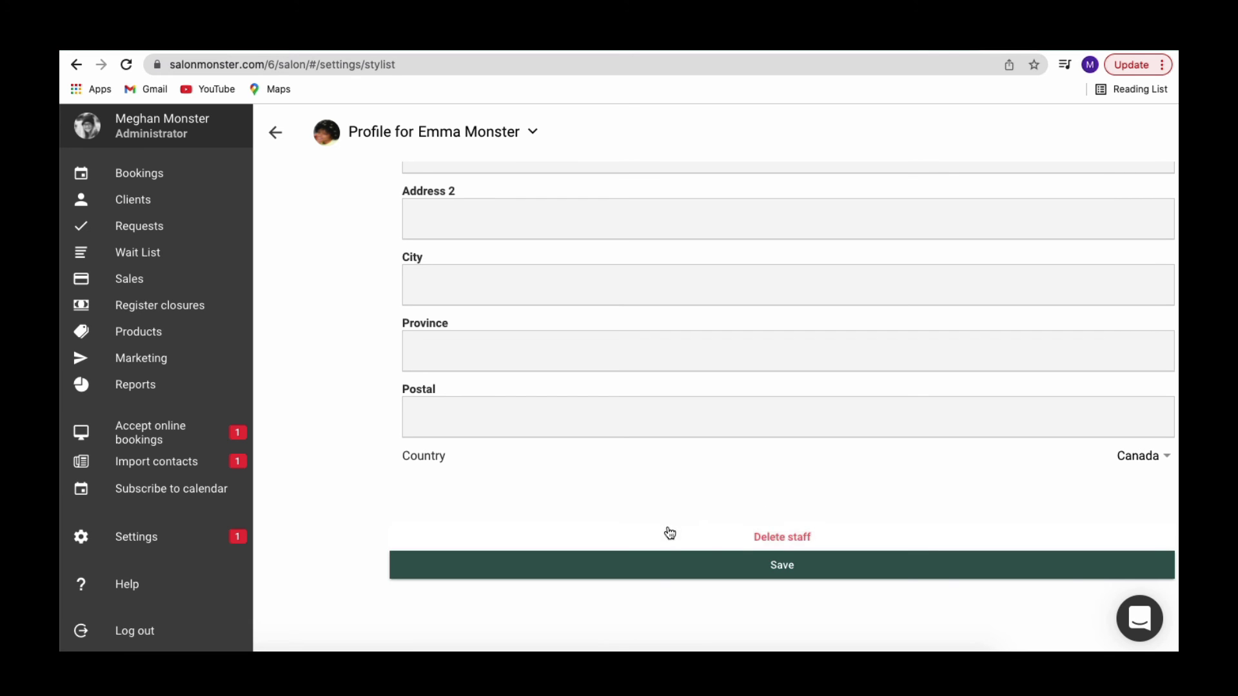
pyautogui.click(774, 573)
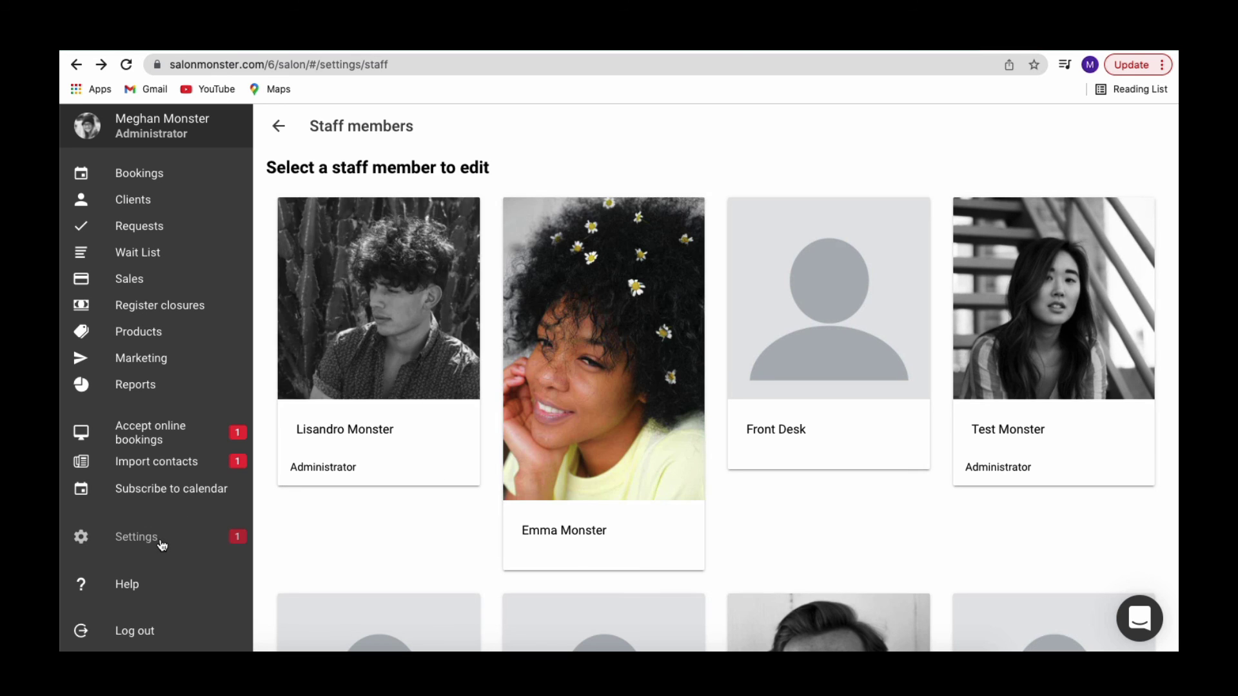
# - Show the new staff member's regular hours under Settings > Hours/vacations
pyautogui.click(162, 546)
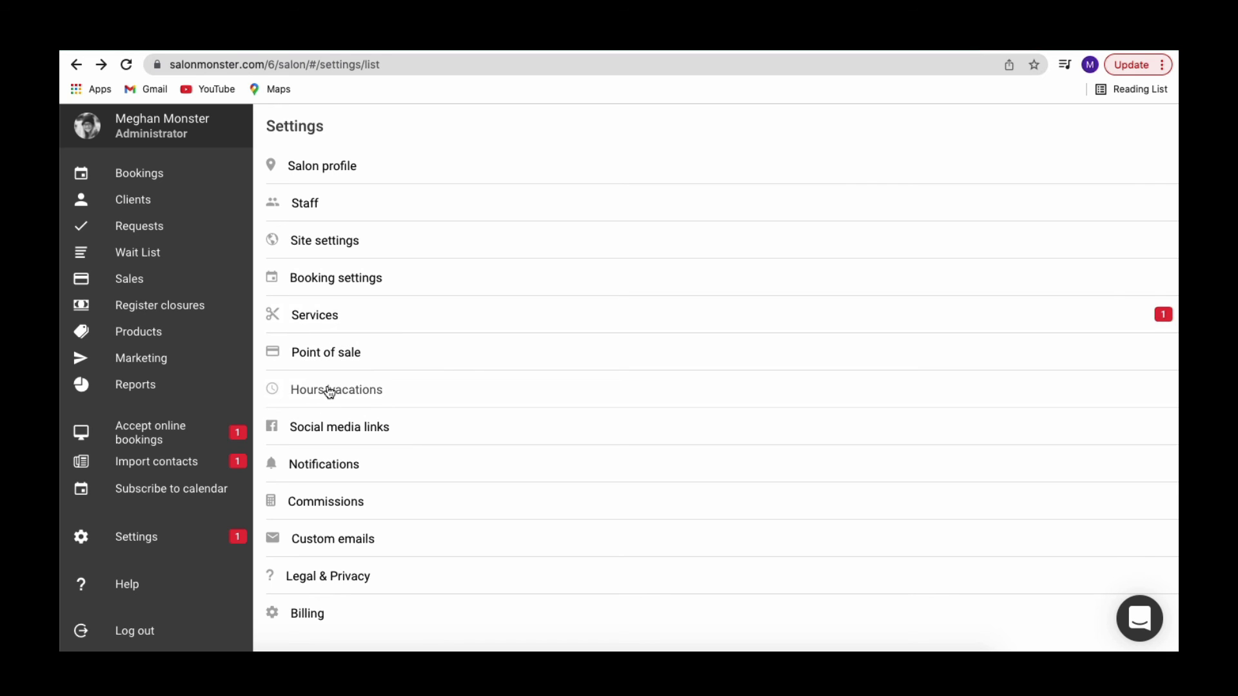
pyautogui.click(329, 391)
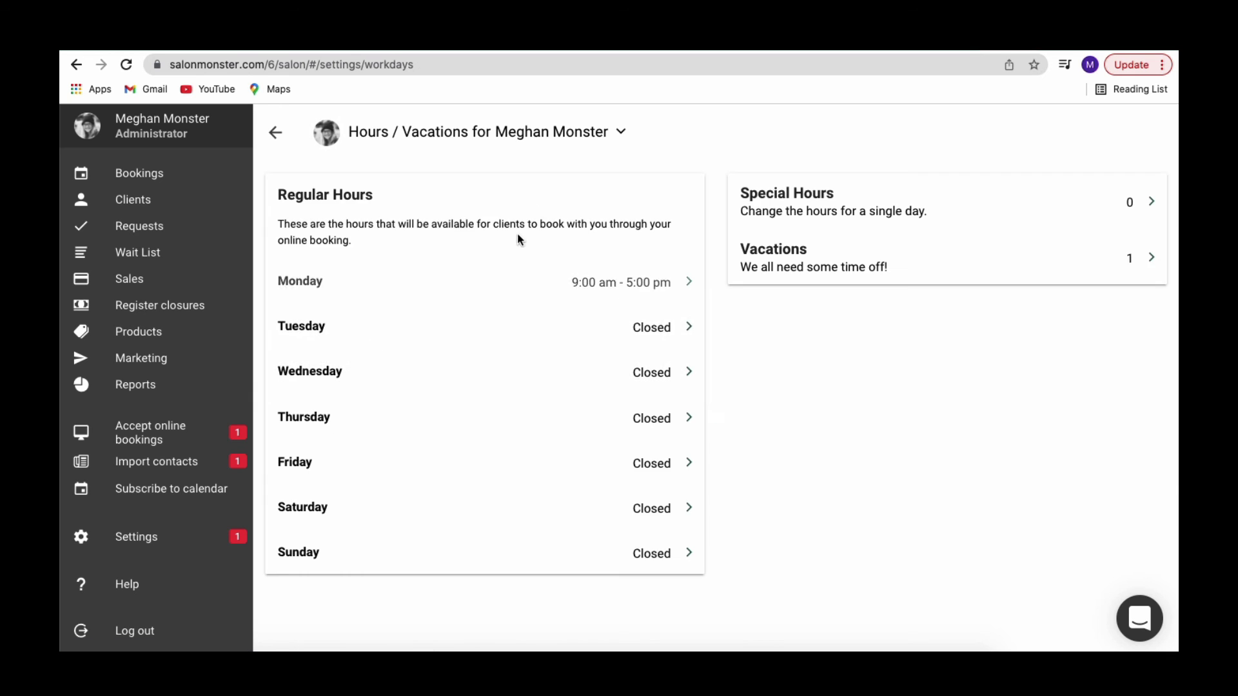
pyautogui.click(619, 133)
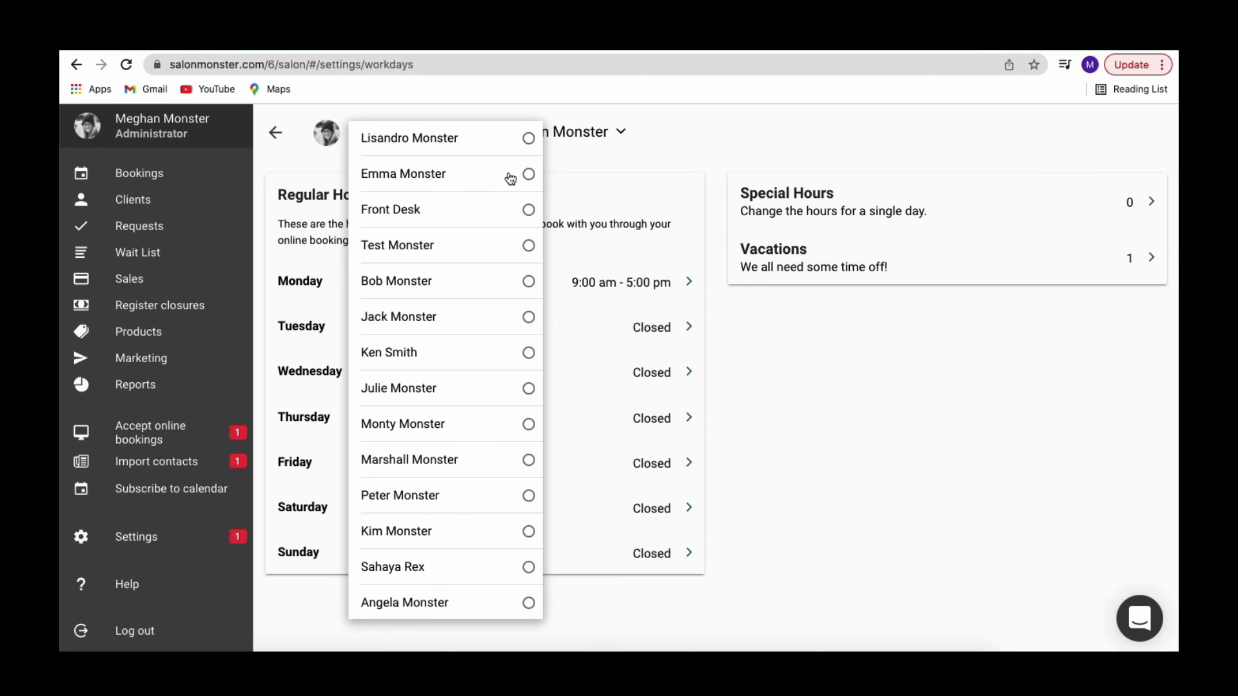
pyautogui.click(510, 179)
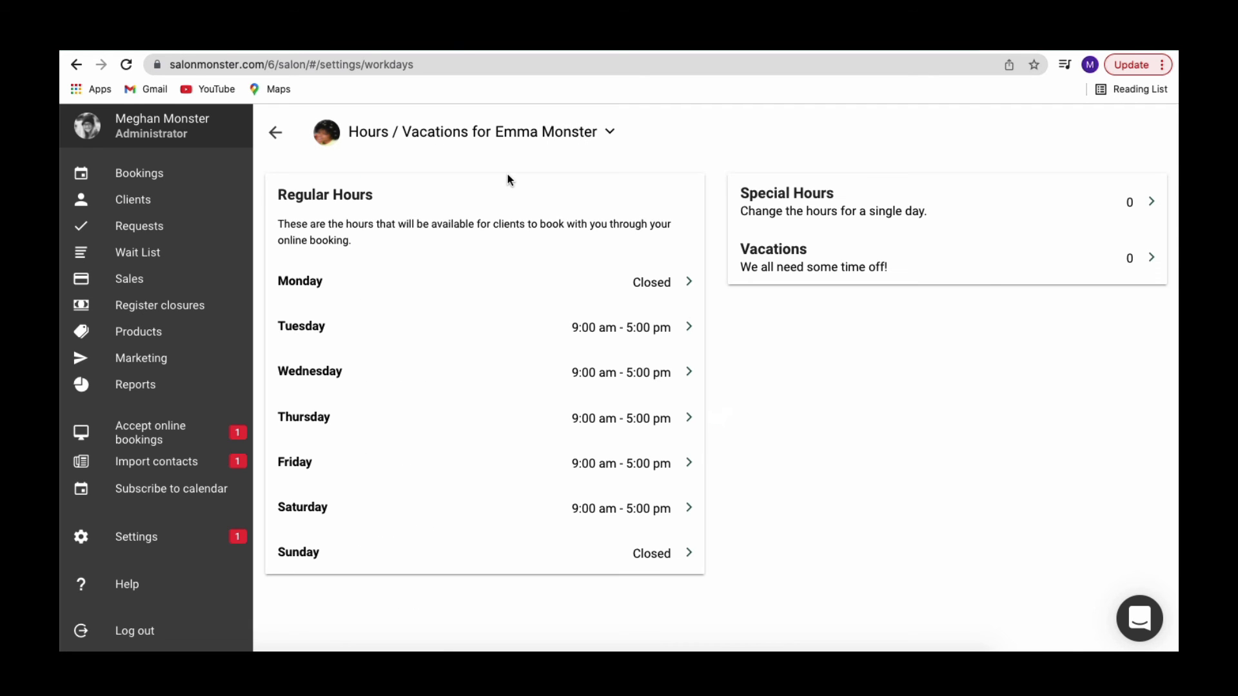